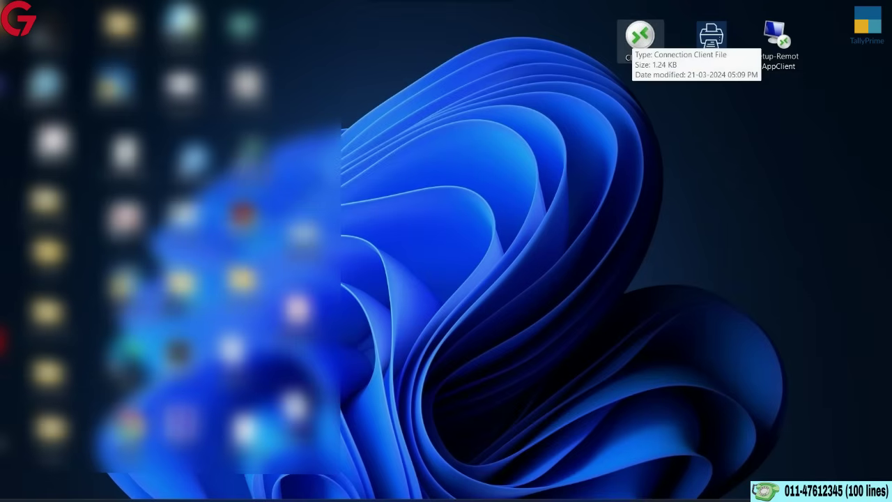
# Open the locally installed TallyPrime from its desktop shortcut, close it again, and put the shortcut back beside the other desktop icons
pyautogui.moveTo(114, 87); pyautogui.dragTo(737, 133)
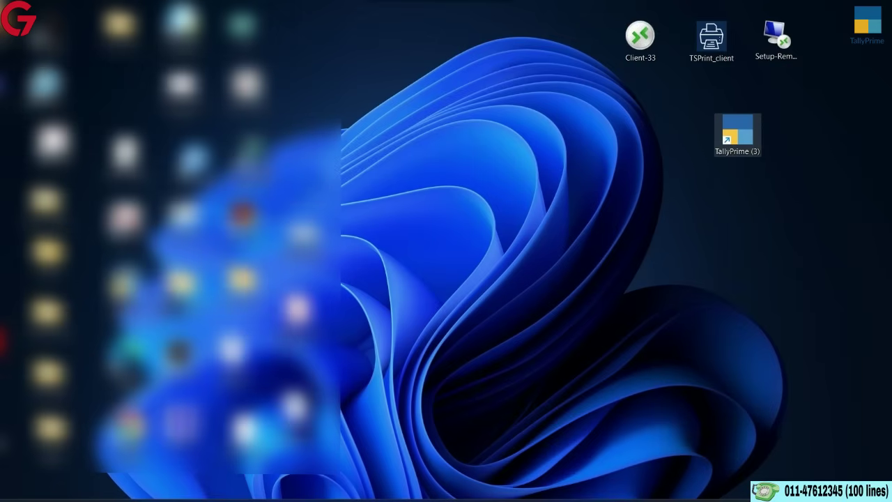
pyautogui.doubleClick(737, 132)
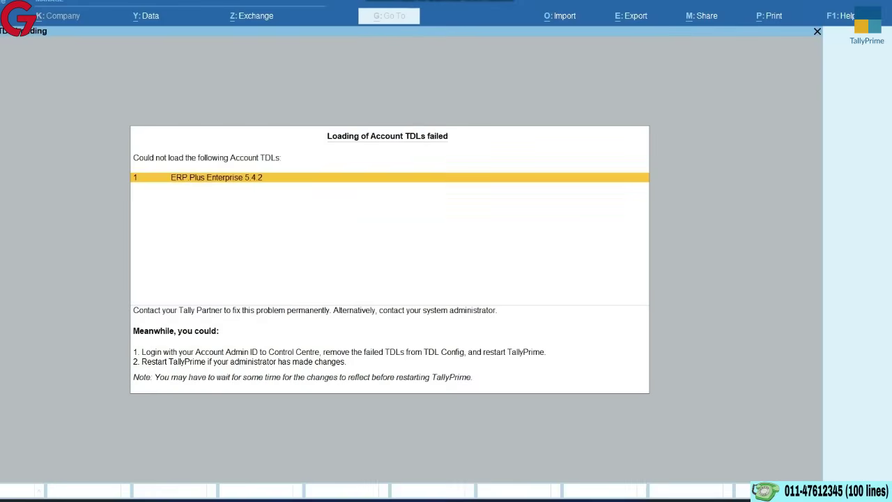
pyautogui.press('Escape')
pyautogui.press('Escape')
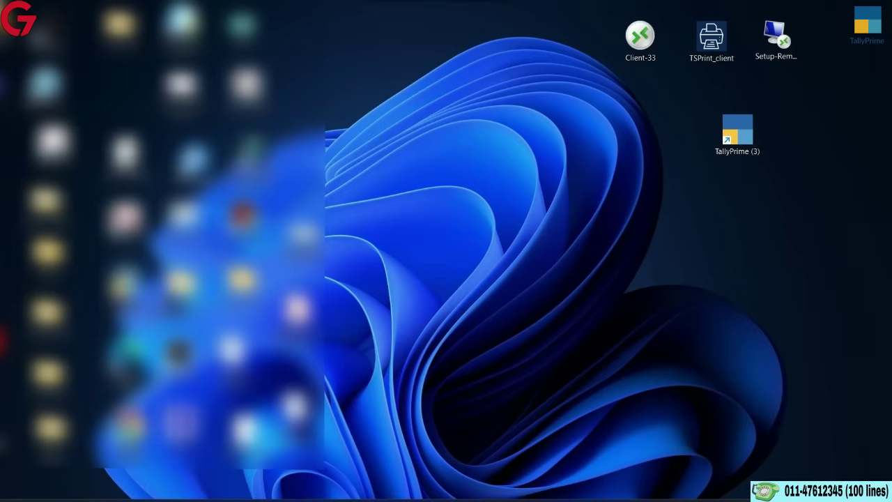
pyautogui.moveTo(737, 133); pyautogui.dragTo(340, 38)
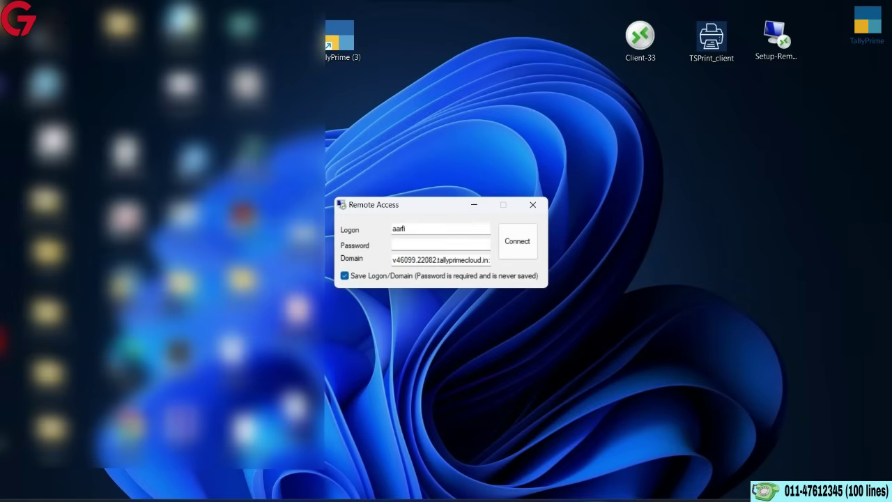
# Enter the account password in the Remote Access login, connect, and launch TallyPrime from the remote desktop folder
pyautogui.click(394, 244)
pyautogui.write('*********')
pyautogui.press('Return')
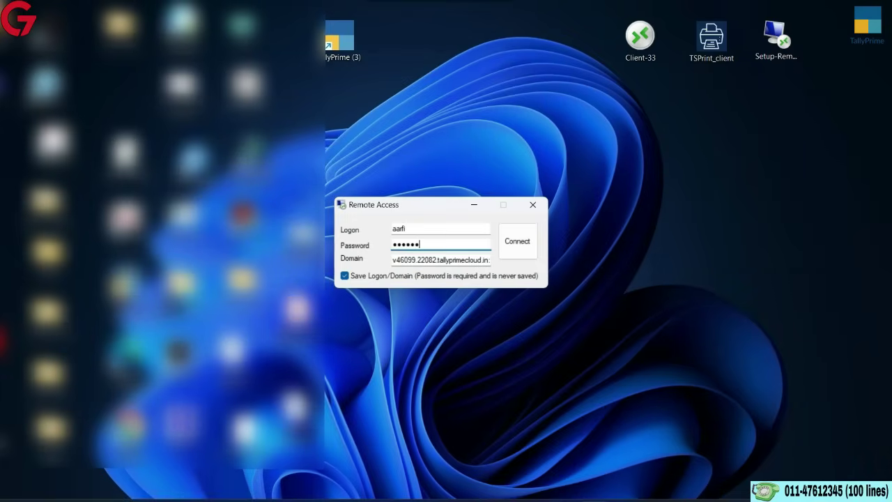
pyautogui.write('***')
pyautogui.press('Return')
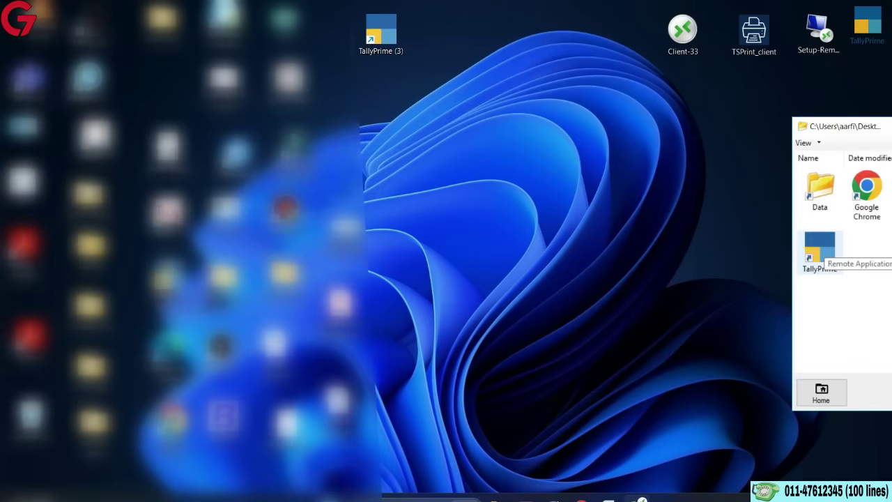
pyautogui.doubleClick(820, 249)
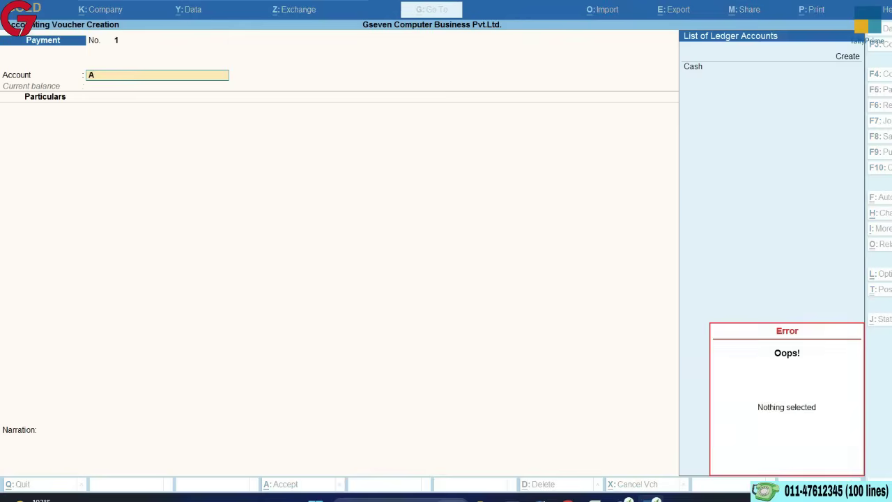
# Record a payment voucher with Cash as both the account and the particulars for an amount of 1, and quit voucher creation
pyautogui.press('Return')
pyautogui.press('Down')
pyautogui.press('Return')
pyautogui.write('1')
pyautogui.press('Return')
pyautogui.press('Return')
pyautogui.press('Escape')
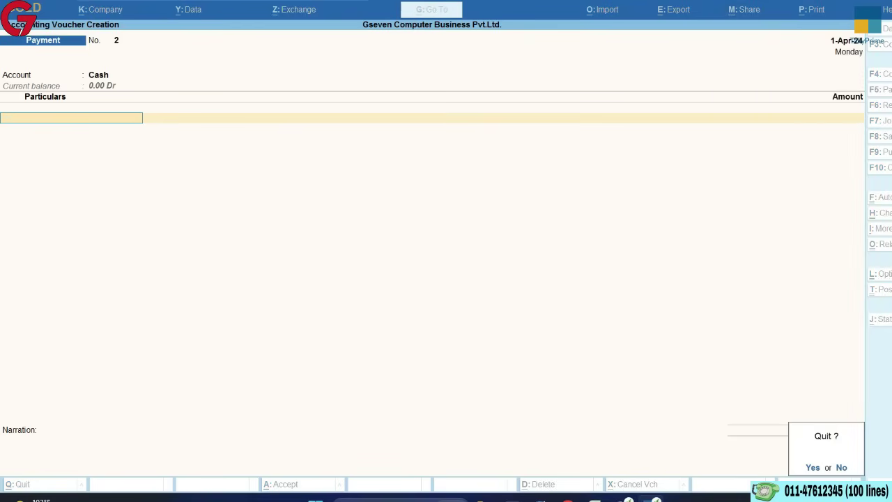
pyautogui.press('y')
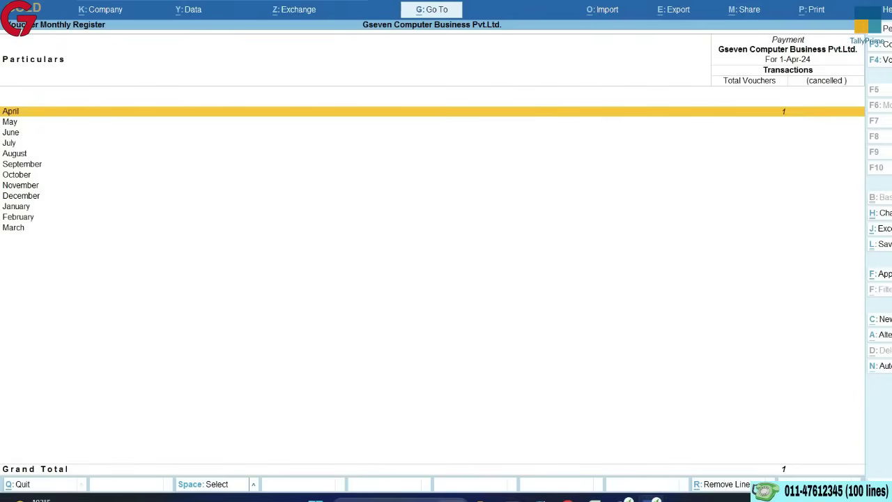
# Open the cash payment voucher from the April register, view its print settings, and return to the voucher
pyautogui.press('Return')
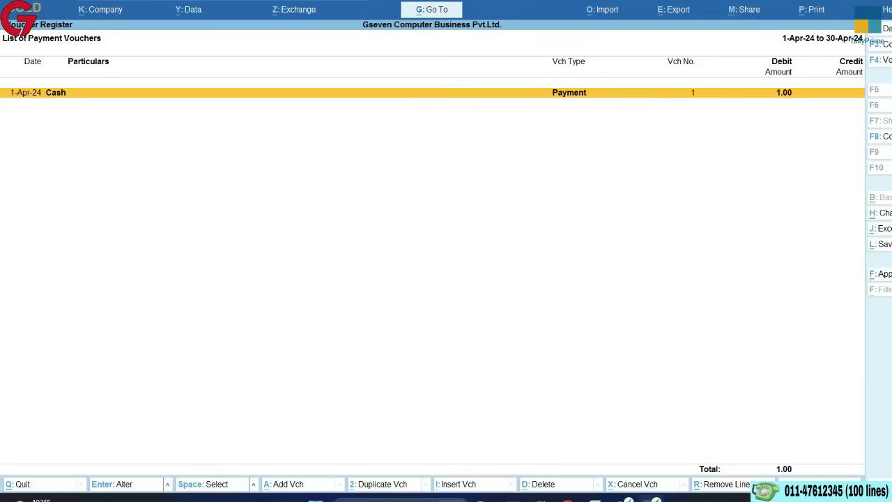
pyautogui.press('Return')
pyautogui.hotkey('ctrl', 'p')
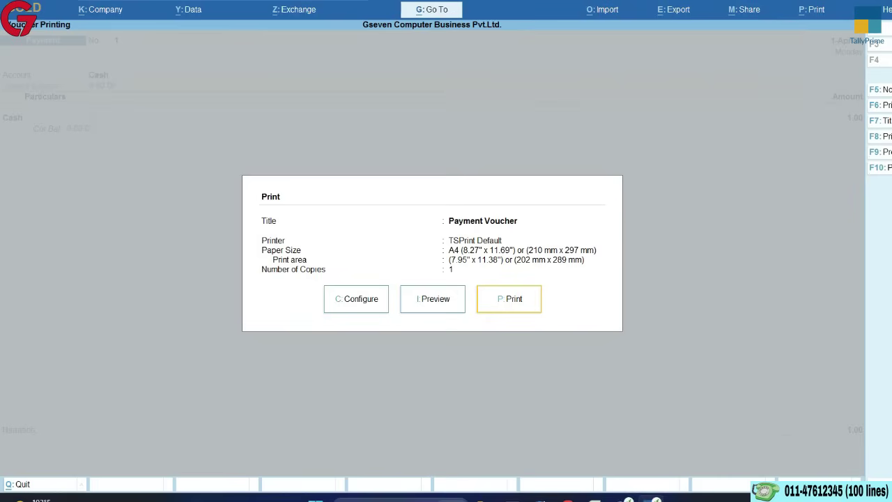
pyautogui.press('Escape')
# Export the payment voucher in PDF (Read-only document) format as Payment_1.pdf to the local folder path \\tsclient\c\export
pyautogui.hotkey('alt', 'e')
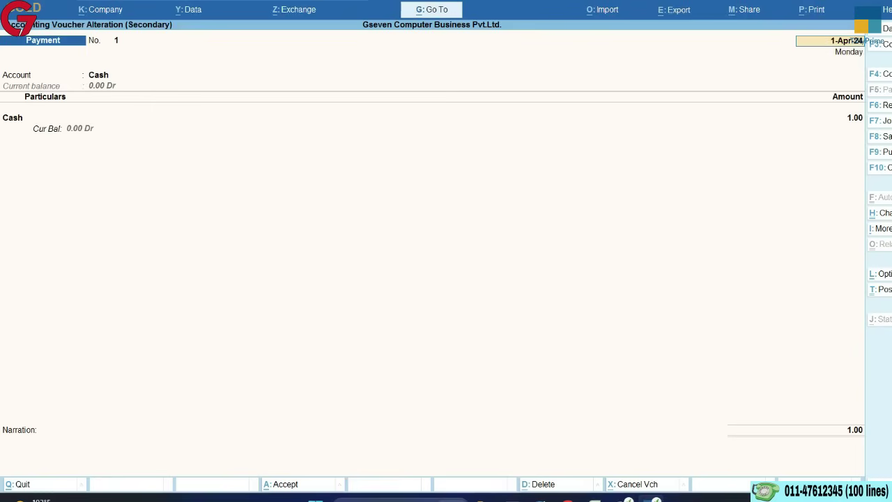
pyautogui.press('Return')
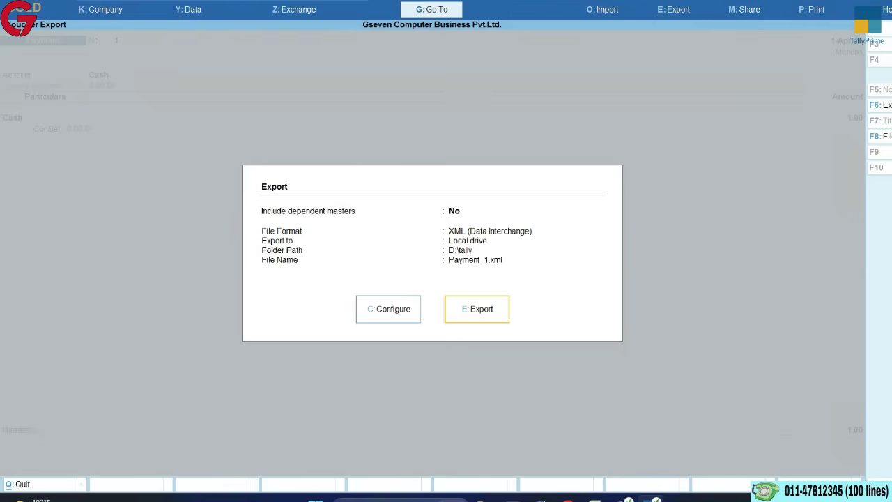
pyautogui.press('c')
pyautogui.press('Up')
pyautogui.press('Up')
pyautogui.press('Down')
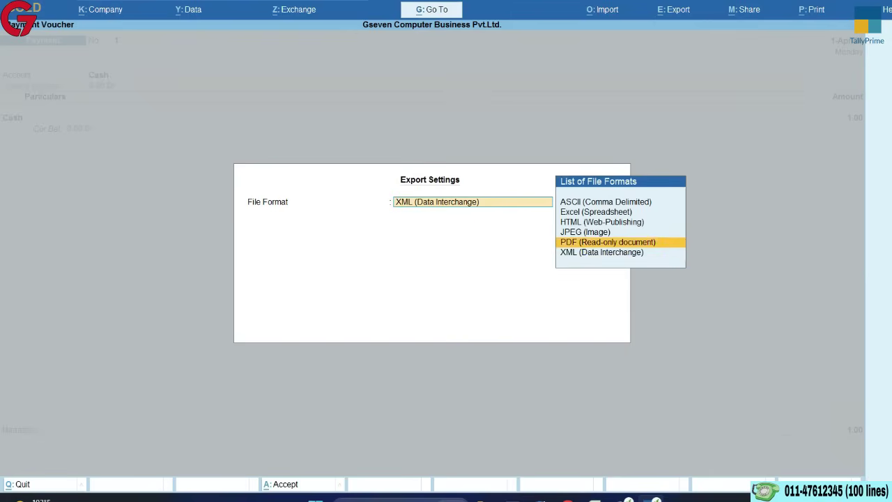
pyautogui.press('Return')
pyautogui.press('Return')
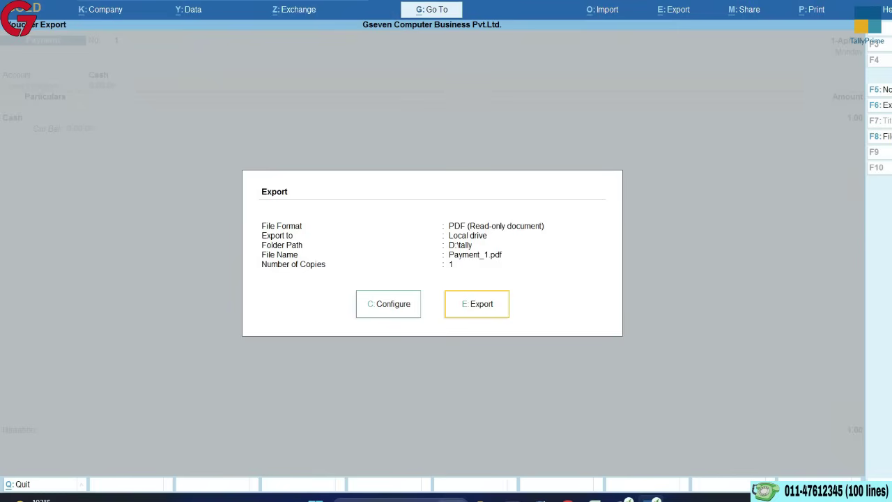
# Switch to File Explorer and open the exported Payment_1 file from the export folder on the local C: drive
pyautogui.moveTo(481, 499)
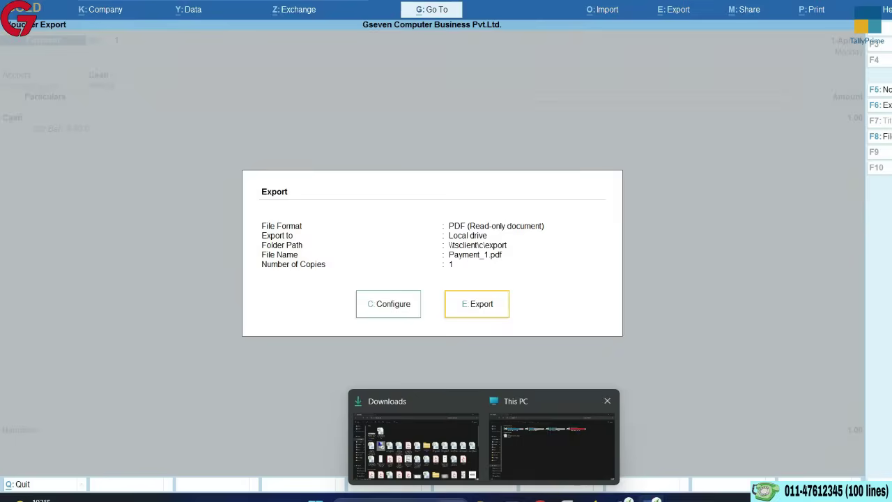
pyautogui.click(554, 436)
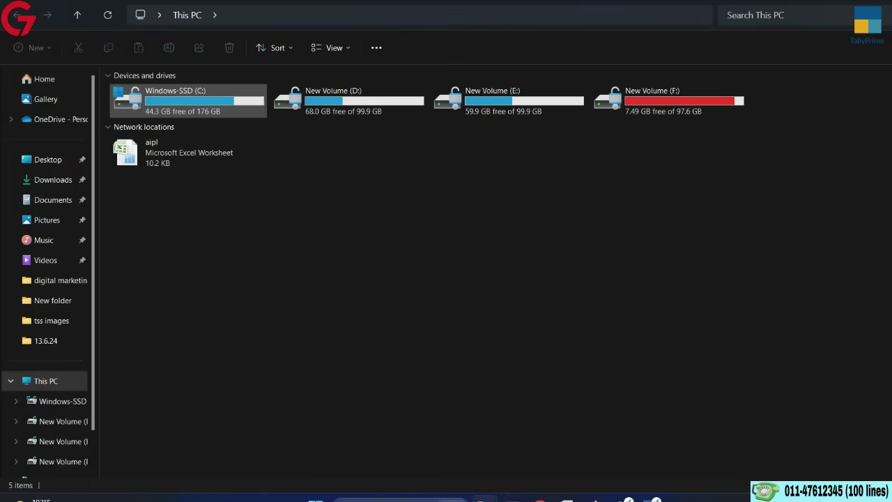
pyautogui.doubleClick(188, 102)
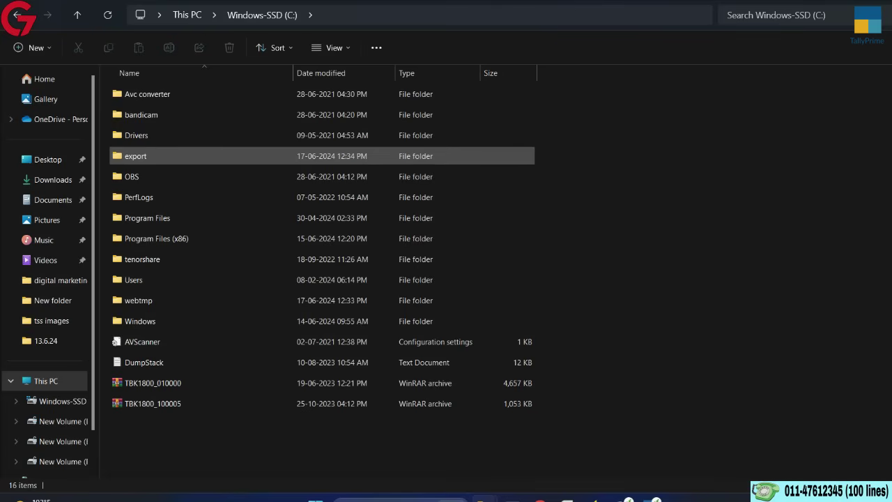
pyautogui.press('Return')
pyautogui.press('Down')
pyautogui.press('Down')
pyautogui.press('Down')
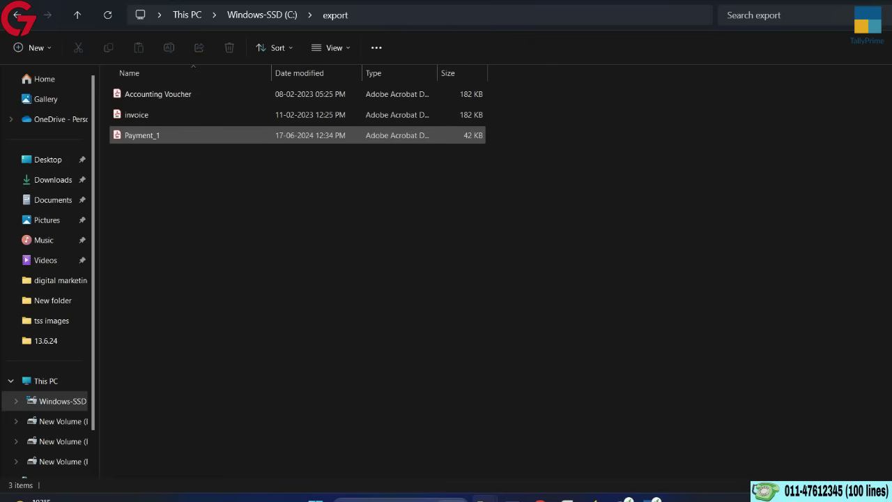
pyautogui.click(142, 135)
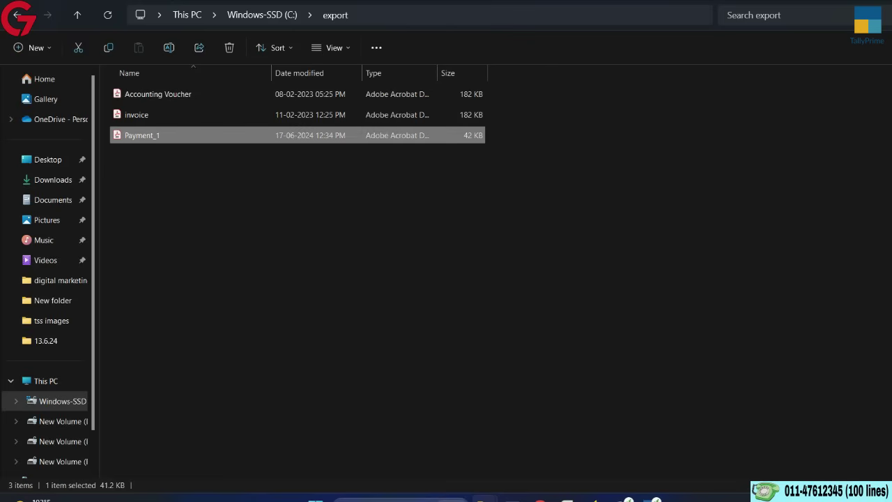
pyautogui.press('Return')
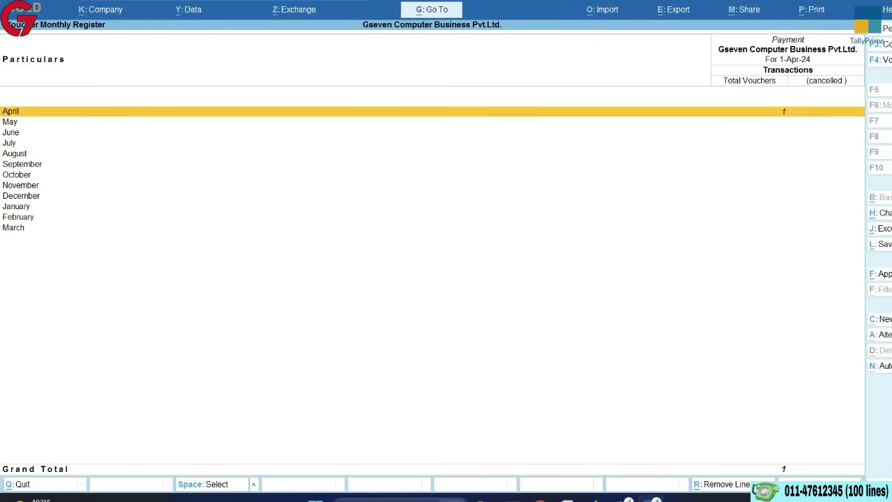
# Leave the payment voucher register and return to the Gateway of Tally in TallyPrime
pyautogui.press('Escape')
pyautogui.press('Escape')
pyautogui.press('Escape')
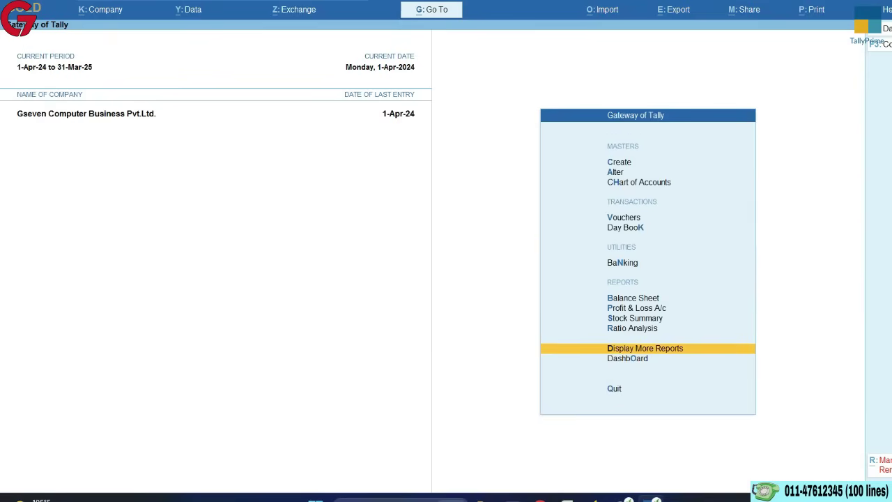
pyautogui.hotkey('alt', 'F3')
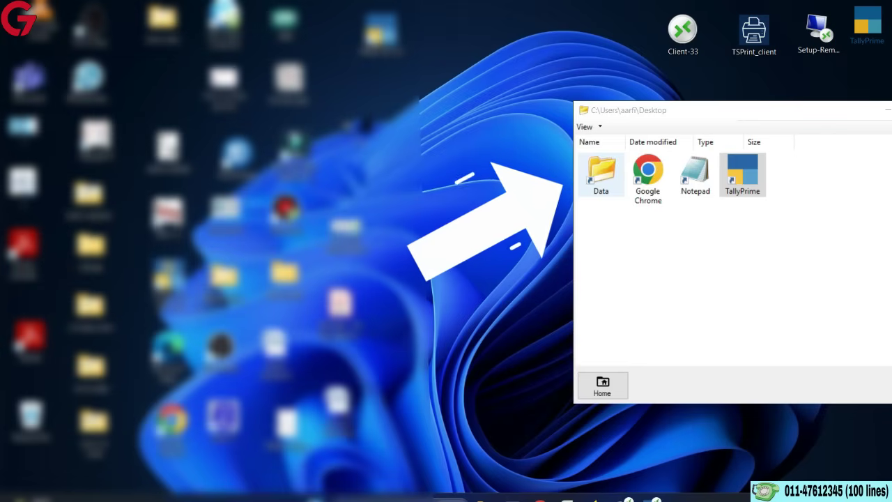
# Copy the 100000 company folder from the remote C:\data folder to the local desktop as 100001, beside the remote access shortcuts
pyautogui.doubleClick(601, 174)
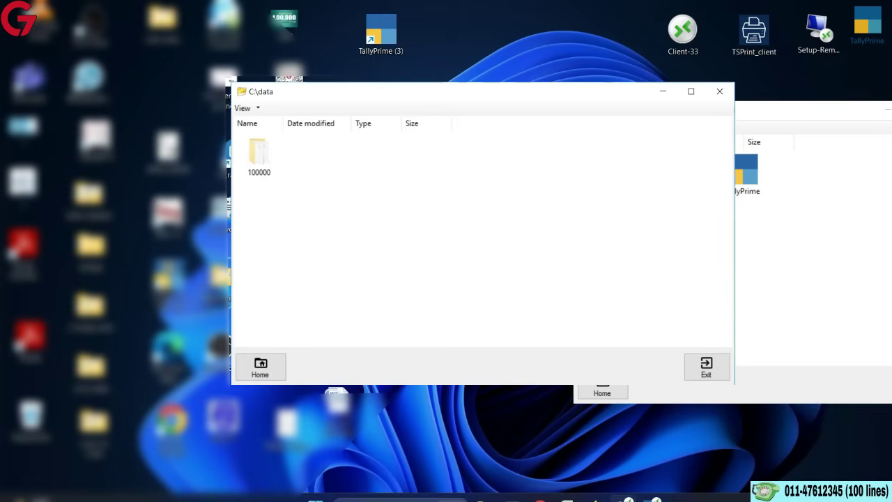
pyautogui.click(258, 155)
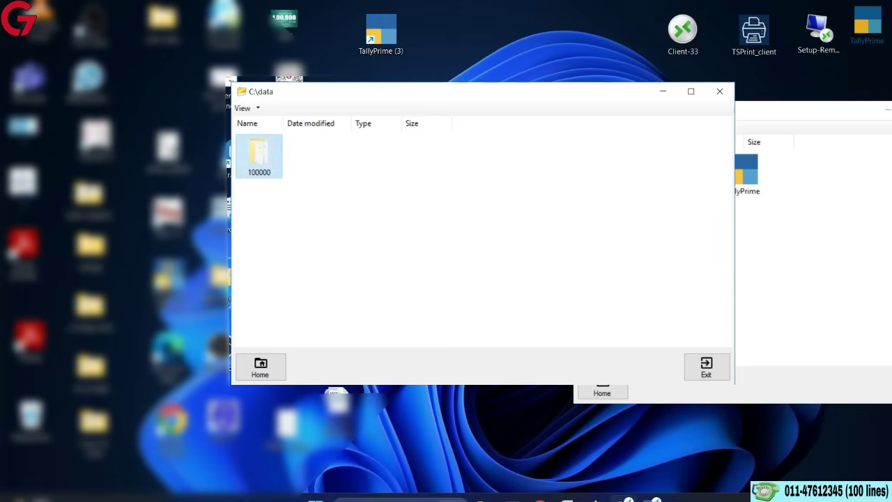
pyautogui.rightClick(260, 156)
pyautogui.click(260, 156)
pyautogui.rightClick(260, 156)
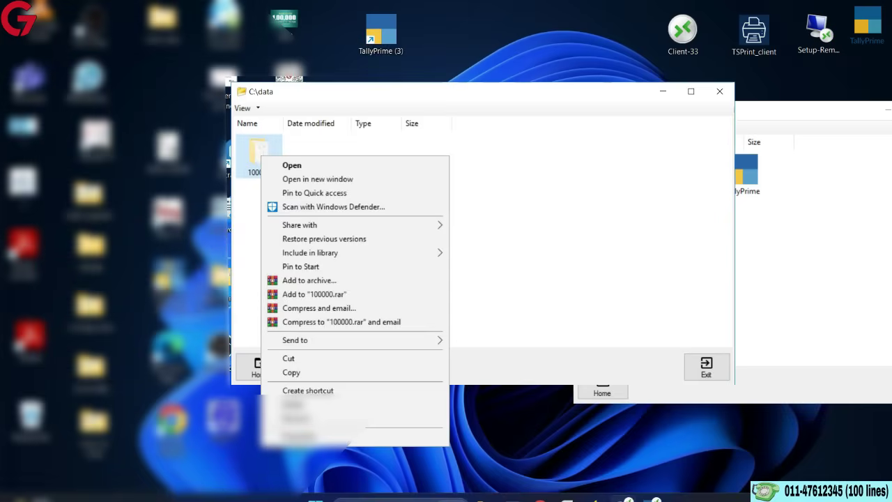
pyautogui.click(292, 372)
pyautogui.rightClick(521, 50)
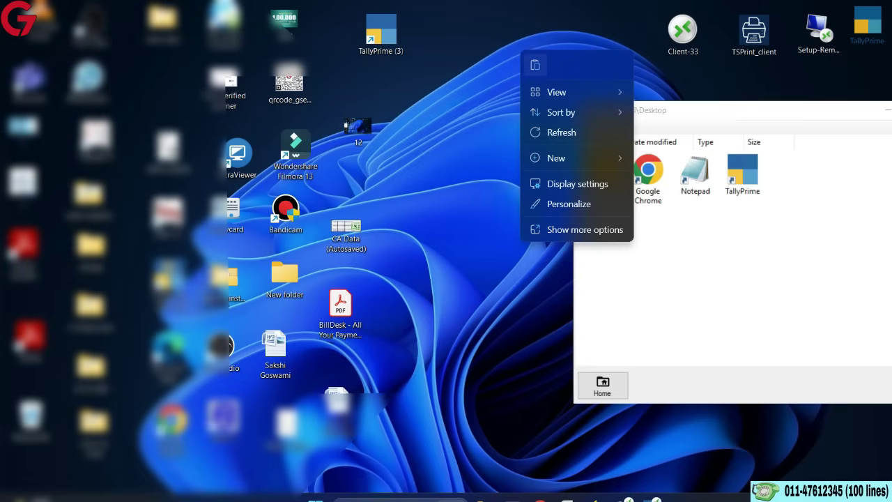
pyautogui.click(535, 65)
pyautogui.moveTo(606, 54); pyautogui.dragTo(889, 29)
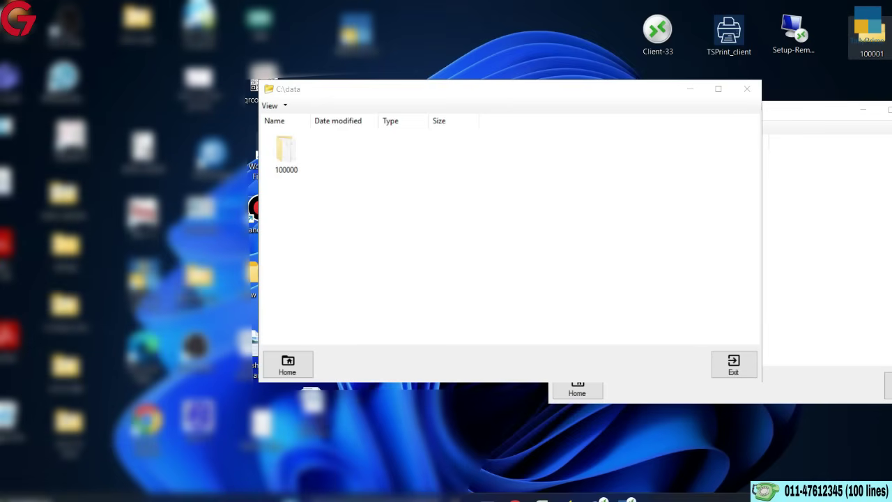
# Copy the 100001 folder from the local desktop into the remote C:\data folder
pyautogui.rightClick(867, 34)
pyautogui.click(729, 48)
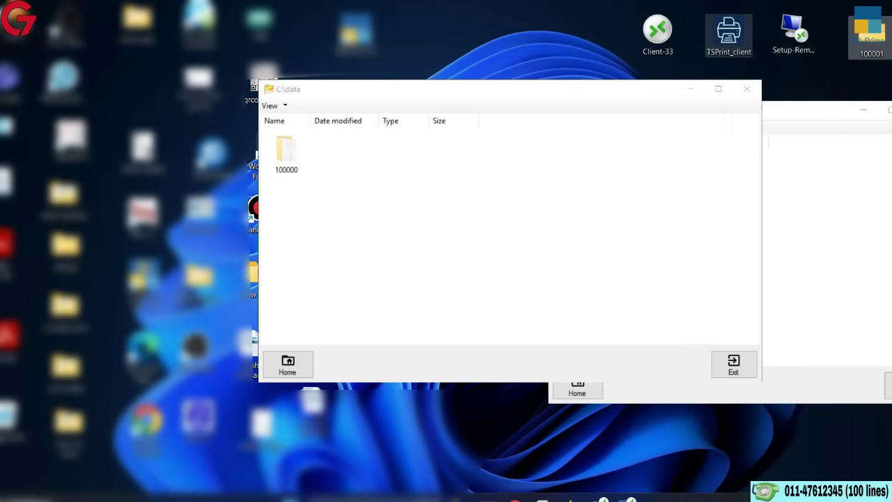
pyautogui.click(508, 230)
pyautogui.rightClick(350, 193)
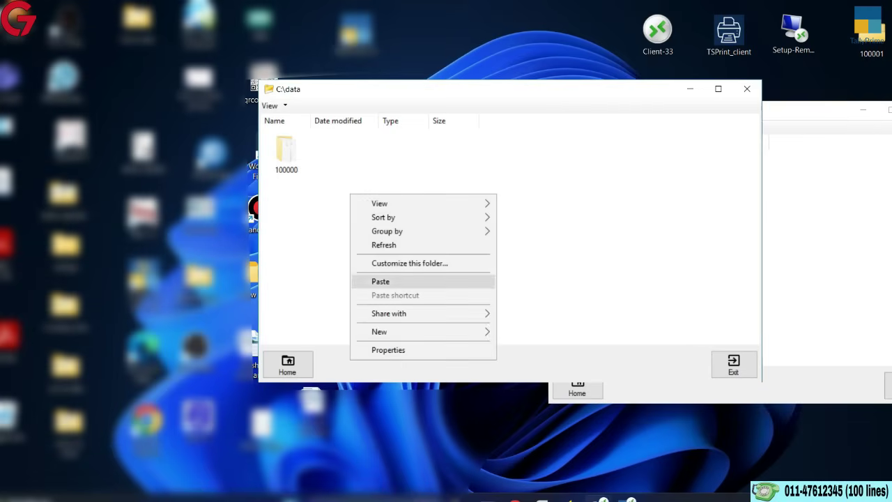
pyautogui.click(378, 282)
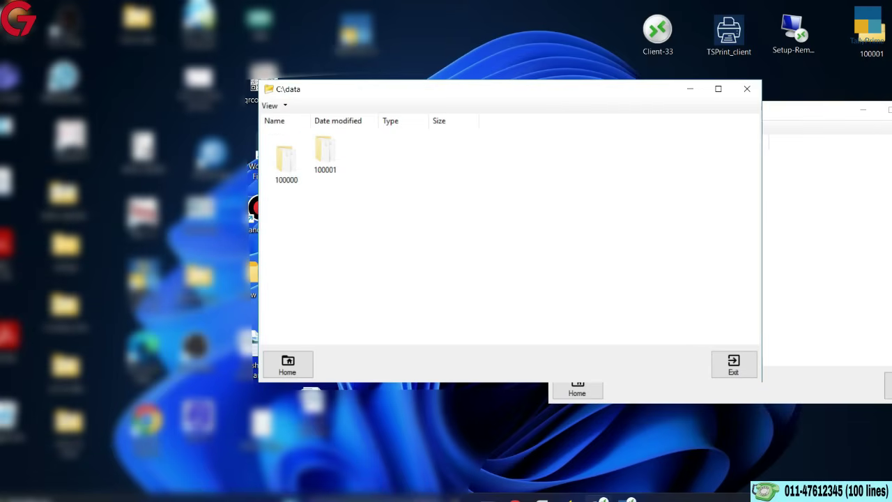
# Return to the remote desktop folder window and exit the remote session
pyautogui.click(628, 499)
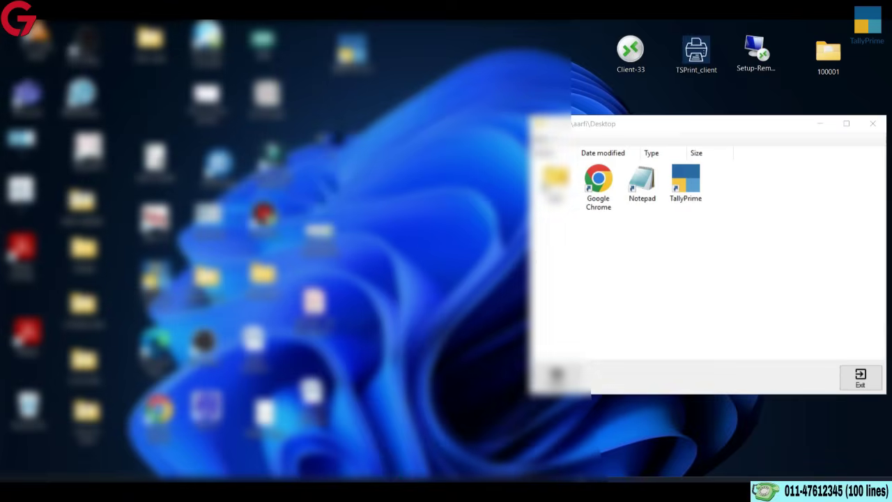
pyautogui.click(861, 377)
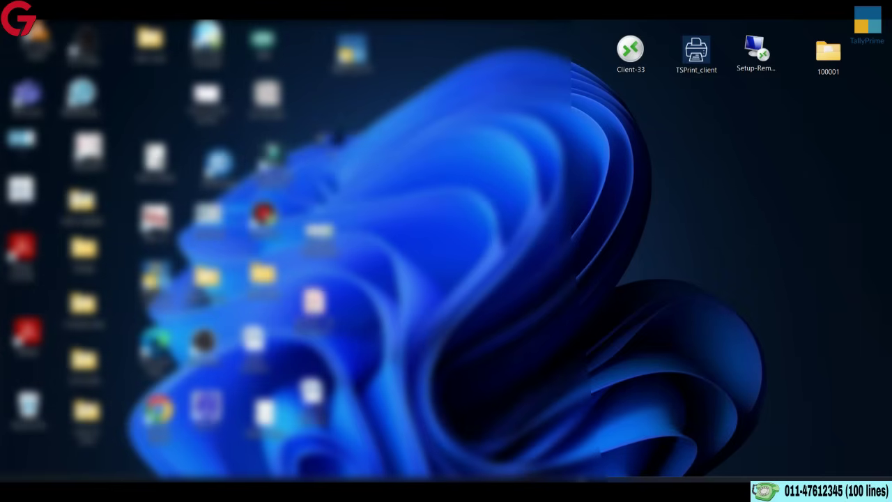
pyautogui.moveTo(847, 155); pyautogui.dragTo(736, 169)
pyautogui.moveTo(857, 232); pyautogui.dragTo(585, 23)
pyautogui.moveTo(810, 192); pyautogui.dragTo(620, 28)
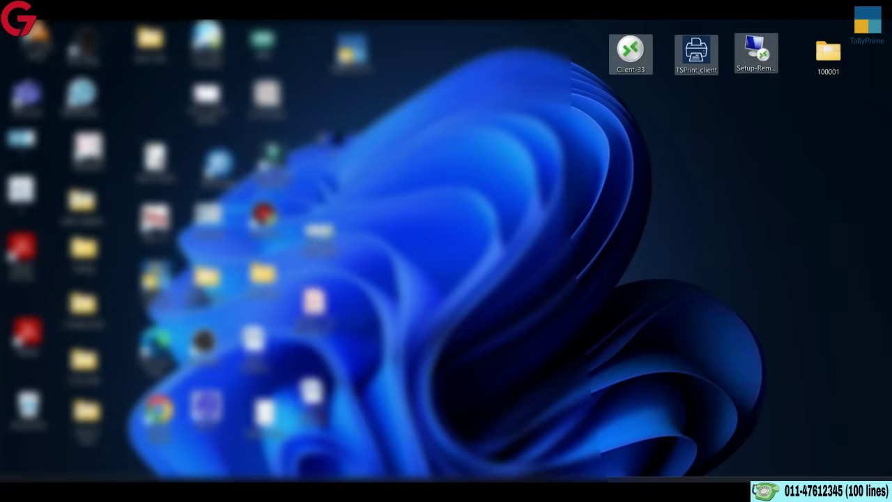
pyautogui.click(829, 56)
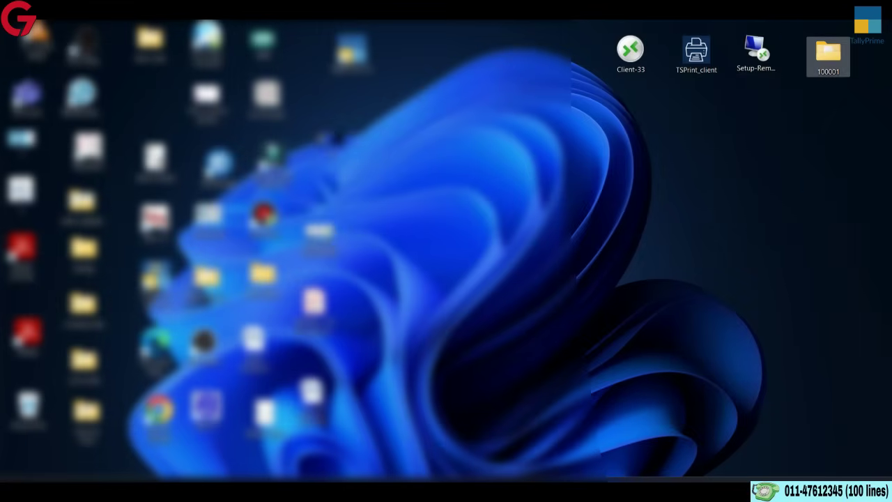
# Delete the 100001 folder from the local desktop
pyautogui.press('Delete')
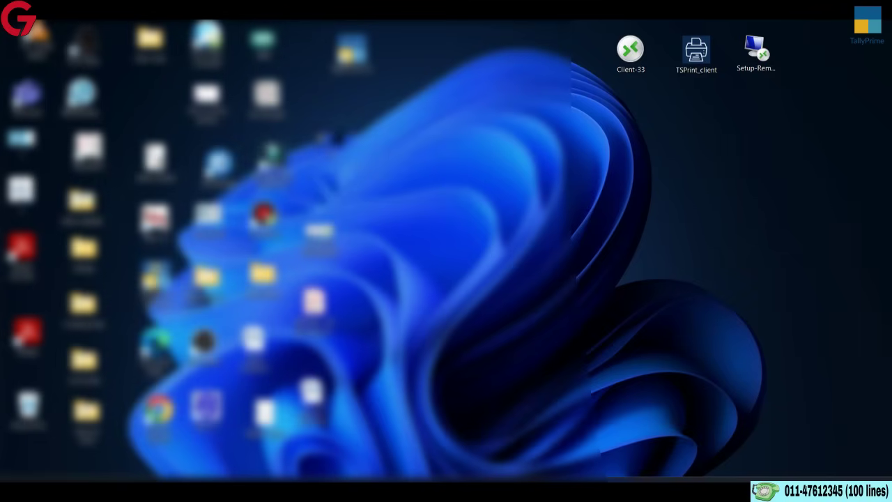
pyautogui.moveTo(815, 183); pyautogui.dragTo(519, 30)
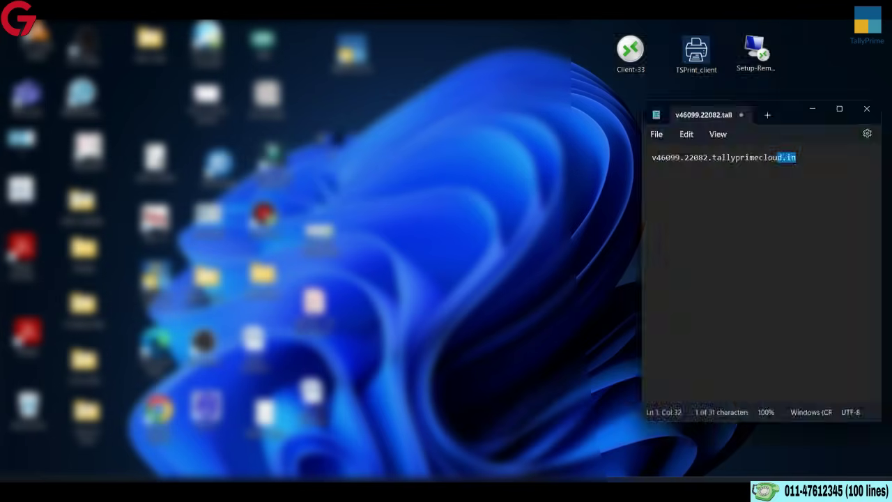
# Copy the web address v46099.22082.tallyprimecloud.in from the text note and open it in Chrome
pyautogui.hotkey('ctrl', 'a')
pyautogui.moveTo(796, 157); pyautogui.dragTo(652, 158)
pyautogui.press('Right')
pyautogui.hotkey('ctrl', 'a')
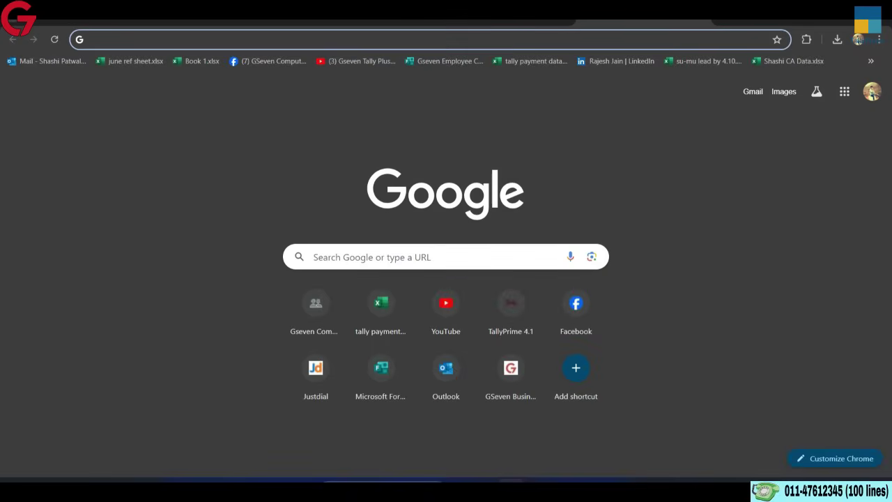
pyautogui.hotkey('ctrl', 'v')
pyautogui.press('Return')
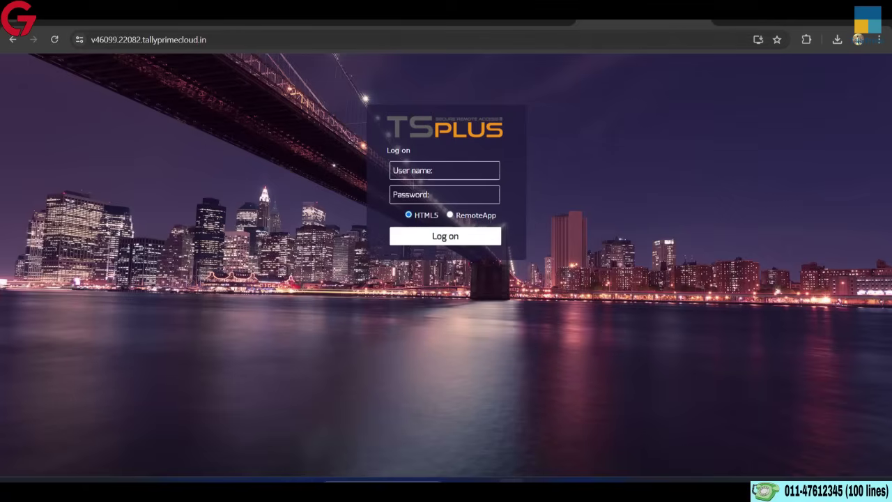
# Log on to the TSplus web portal in HTML5 mode with the account's user name and password
pyautogui.click(394, 170)
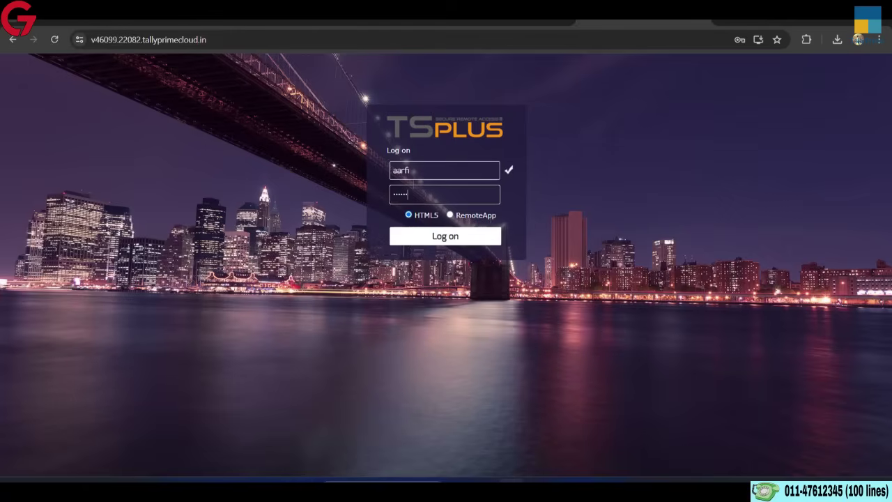
pyautogui.write('•••')
pyautogui.press('Return')
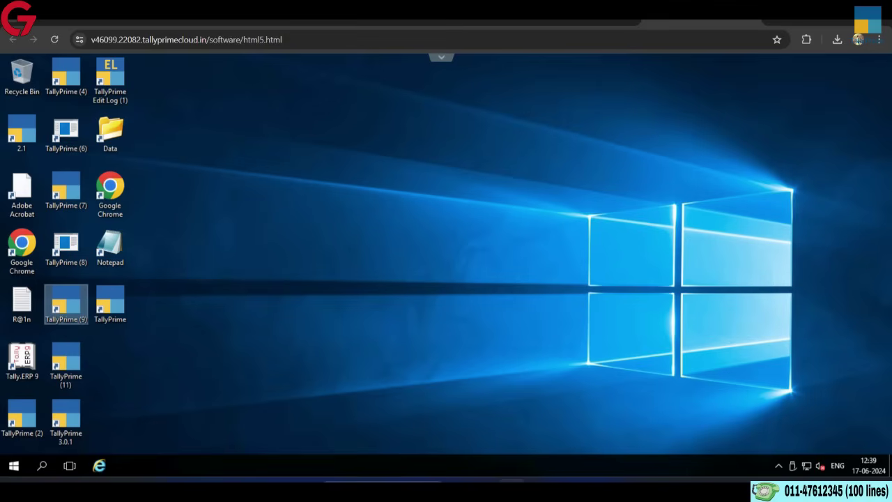
# Check the company folders in the remote C:\data folder and close its window
pyautogui.doubleClick(110, 132)
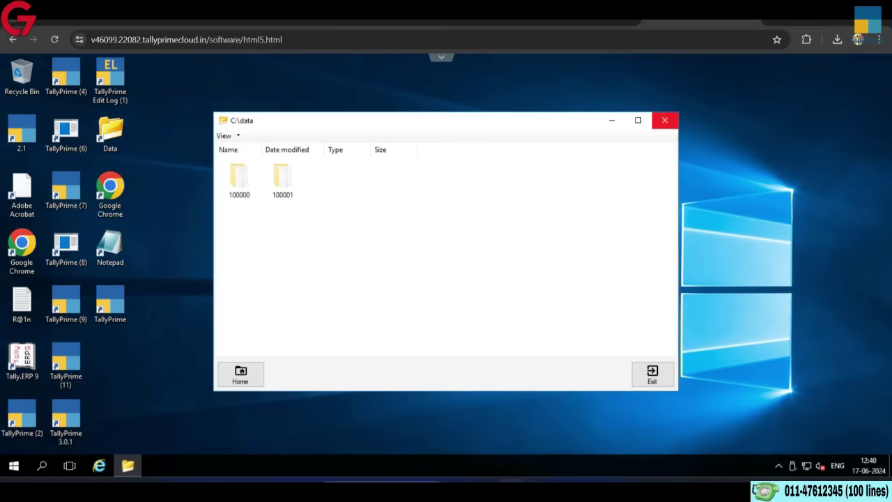
pyautogui.click(665, 120)
# Launch TallyPrime (9) on the remote desktop and load the Gseven Computer Business Pvt.Ltd. company numbered 100001
pyautogui.doubleClick(66, 301)
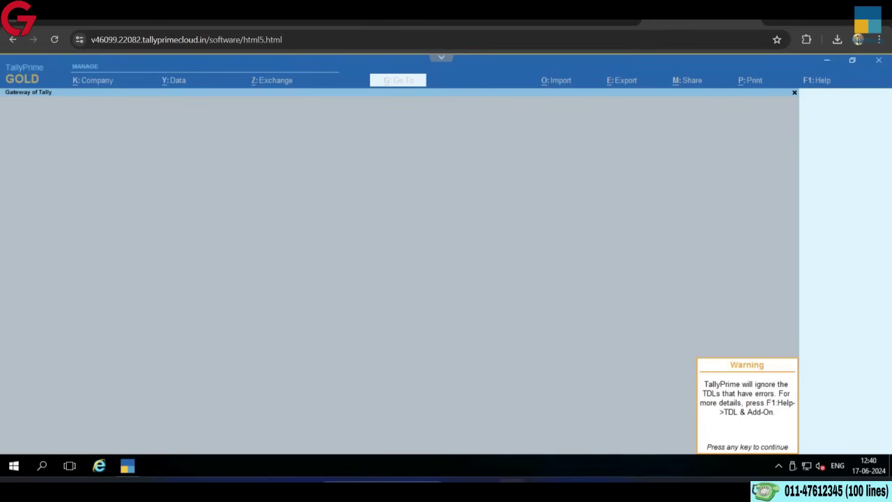
pyautogui.press('Return')
pyautogui.press('Down')
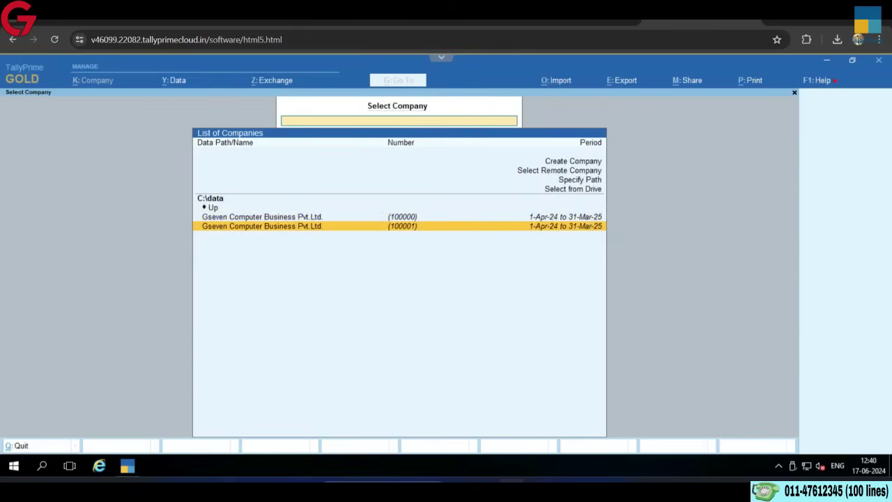
pyautogui.press('Return')
# Open the Statistics report of the company and go through its list of voucher types
pyautogui.press('d')
pyautogui.press('s')
pyautogui.press('s')
pyautogui.press('Down')
pyautogui.press('Down')
pyautogui.press('Down')
pyautogui.press('Down')
pyautogui.press('Down')
pyautogui.press('Down')
pyautogui.press('Down')
pyautogui.press('Down')
pyautogui.press('Down')
pyautogui.press('Down')
pyautogui.press('Down')
pyautogui.press('Down')
pyautogui.press('Down')
pyautogui.press('Down')
pyautogui.press('Down')
pyautogui.press('Down')
pyautogui.press('Down')
pyautogui.press('Down')
pyautogui.press('Down')
pyautogui.press('Down')
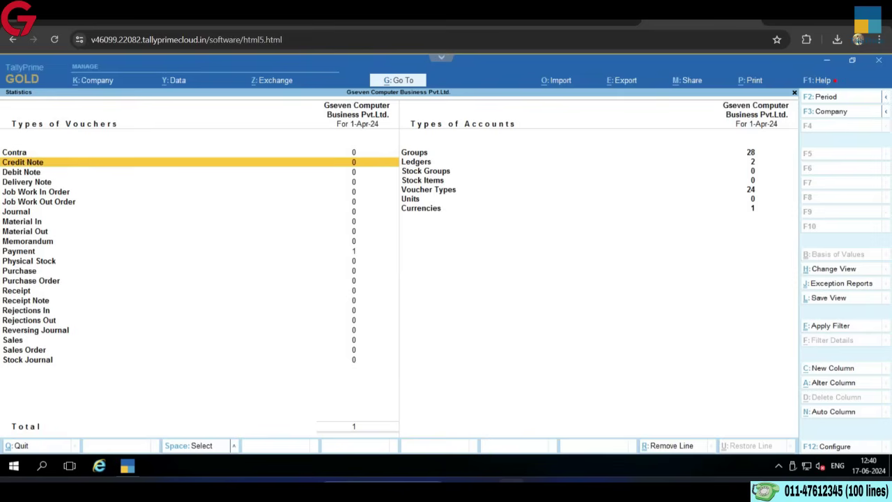
# Drill down from the Payment voucher type through the April register to payment voucher No. 1
pyautogui.press('Up')
pyautogui.press('Up')
pyautogui.press('Up')
pyautogui.press('Up')
pyautogui.press('Up')
pyautogui.press('Up')
pyautogui.press('Up')
pyautogui.press('Up')
pyautogui.press('Up')
pyautogui.press('Up')
pyautogui.press('Up')
pyautogui.press('Up')
pyautogui.press('Down')
pyautogui.press('Return')
pyautogui.press('Escape')
pyautogui.press('Down')
pyautogui.press('Return')
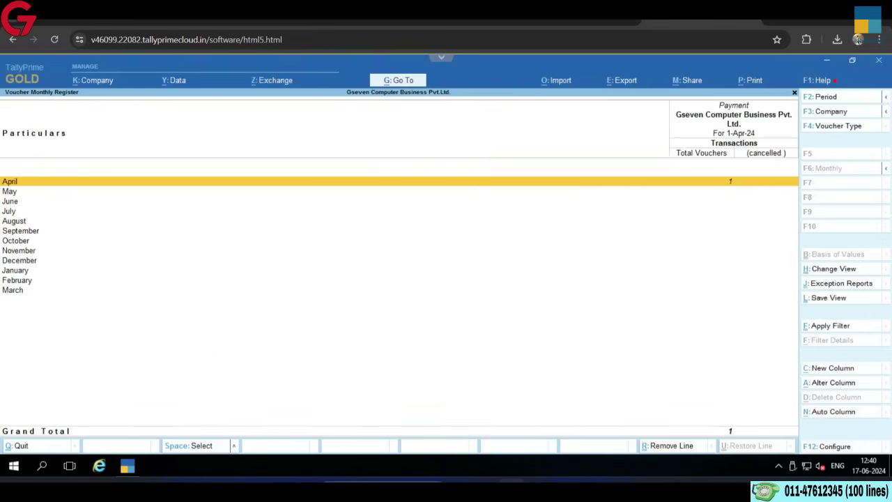
pyautogui.press('Return')
pyautogui.press('Return')
# Step through the fields of payment voucher No. 1 and return to the list of payment vouchers
pyautogui.press('BackSpace')
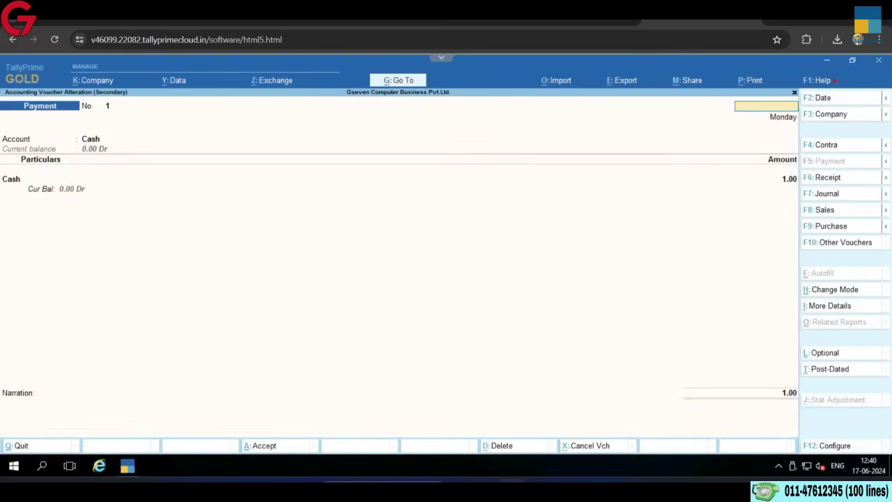
pyautogui.press('Return')
pyautogui.press('Return')
pyautogui.press('Return')
pyautogui.press('Return')
pyautogui.press('Return')
pyautogui.press('Return')
pyautogui.press('Return')
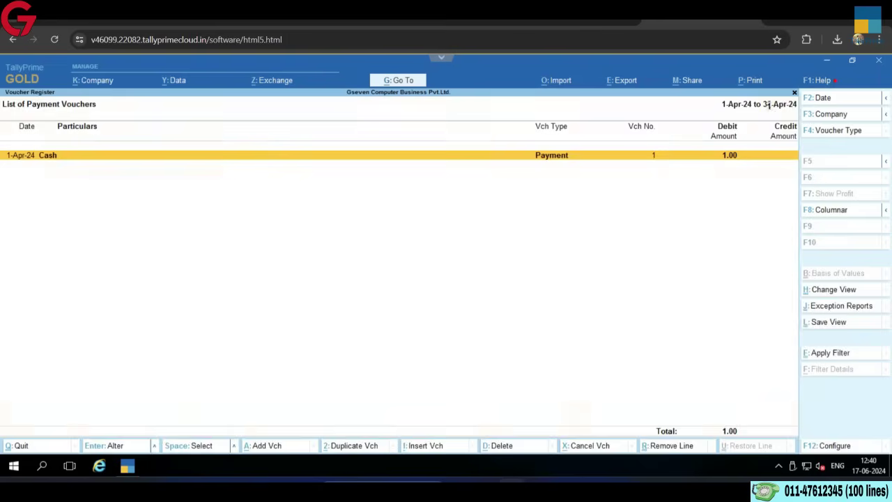
# Leave the payment voucher list and exit the browser-based remote session to the logon page
pyautogui.press('Up')
pyautogui.press('Return')
pyautogui.press('Down')
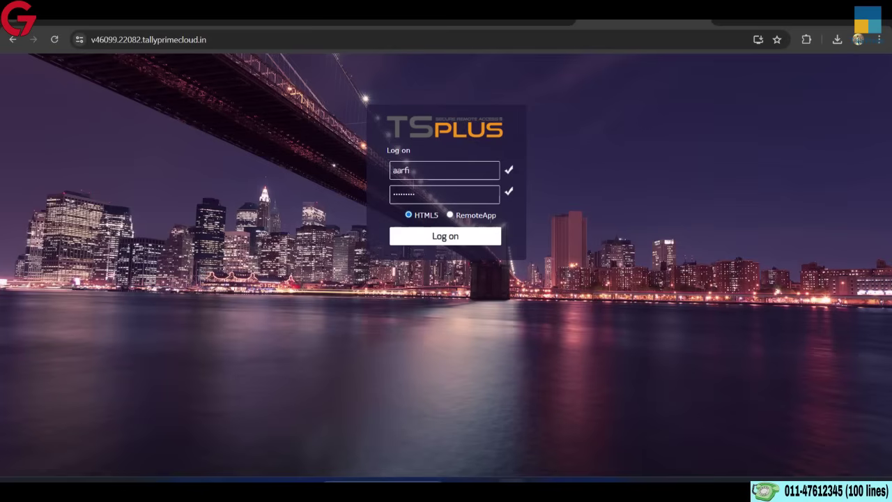